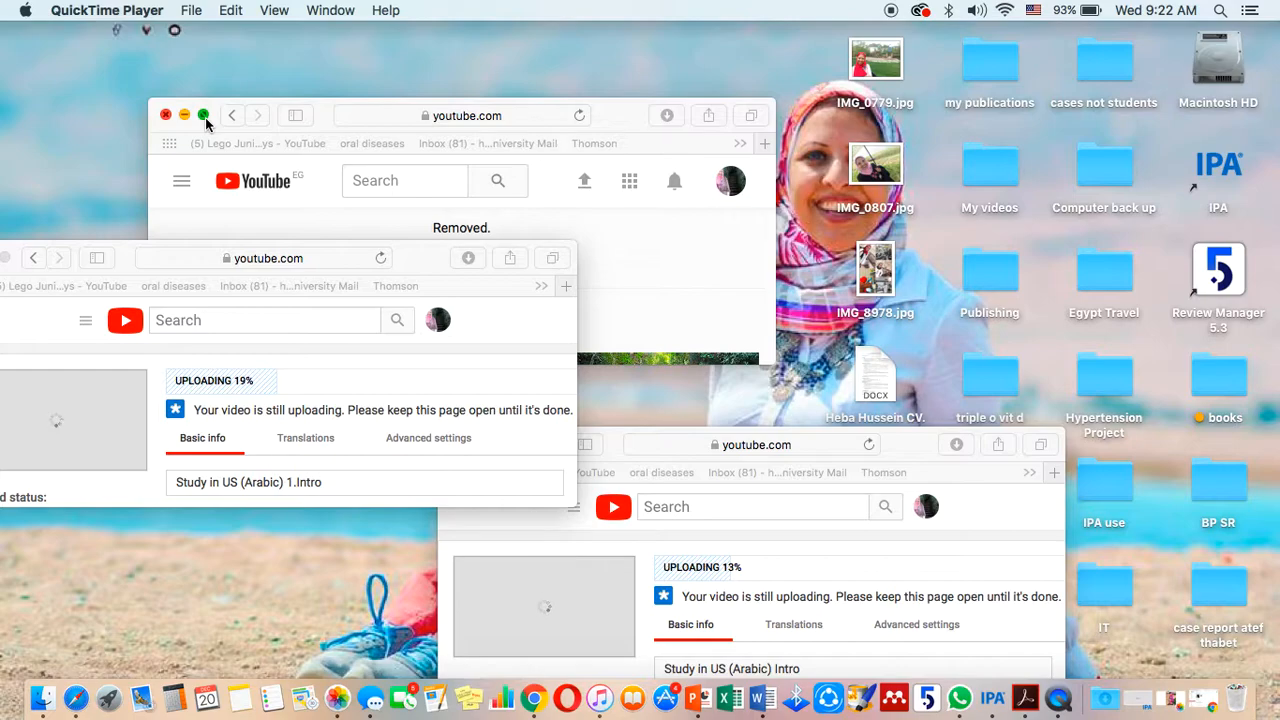
- Bring the Safari window showing YouTube forward so the home feed fills the screen
click(204, 116)
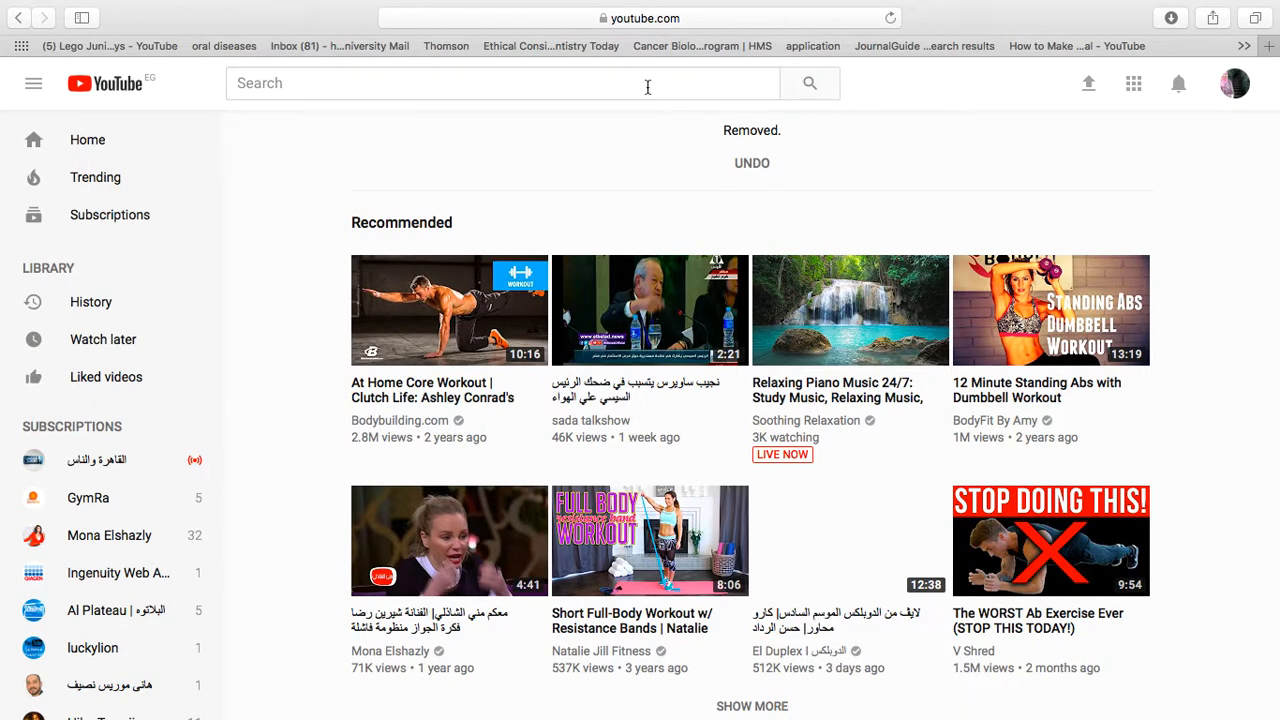
mouse_move(640, 2)
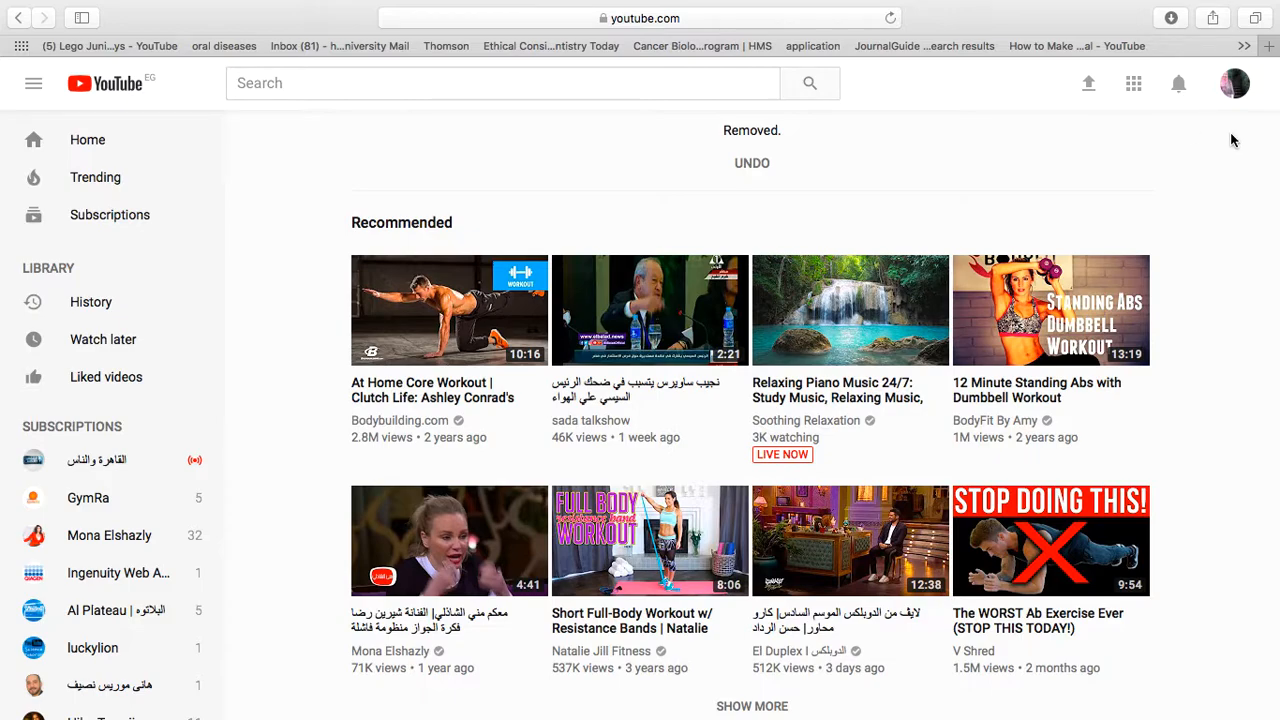
- Reach the account settings overview from the profile avatar menu
click(1234, 88)
click(1236, 85)
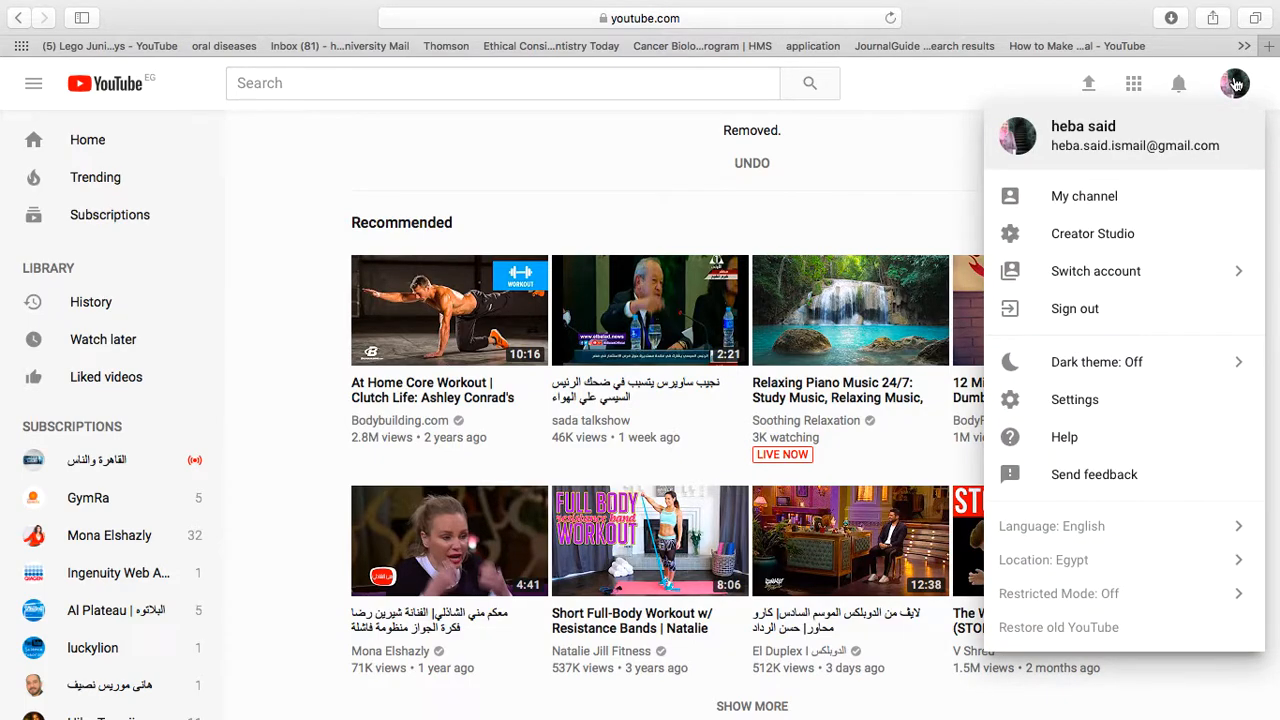
click(1236, 85)
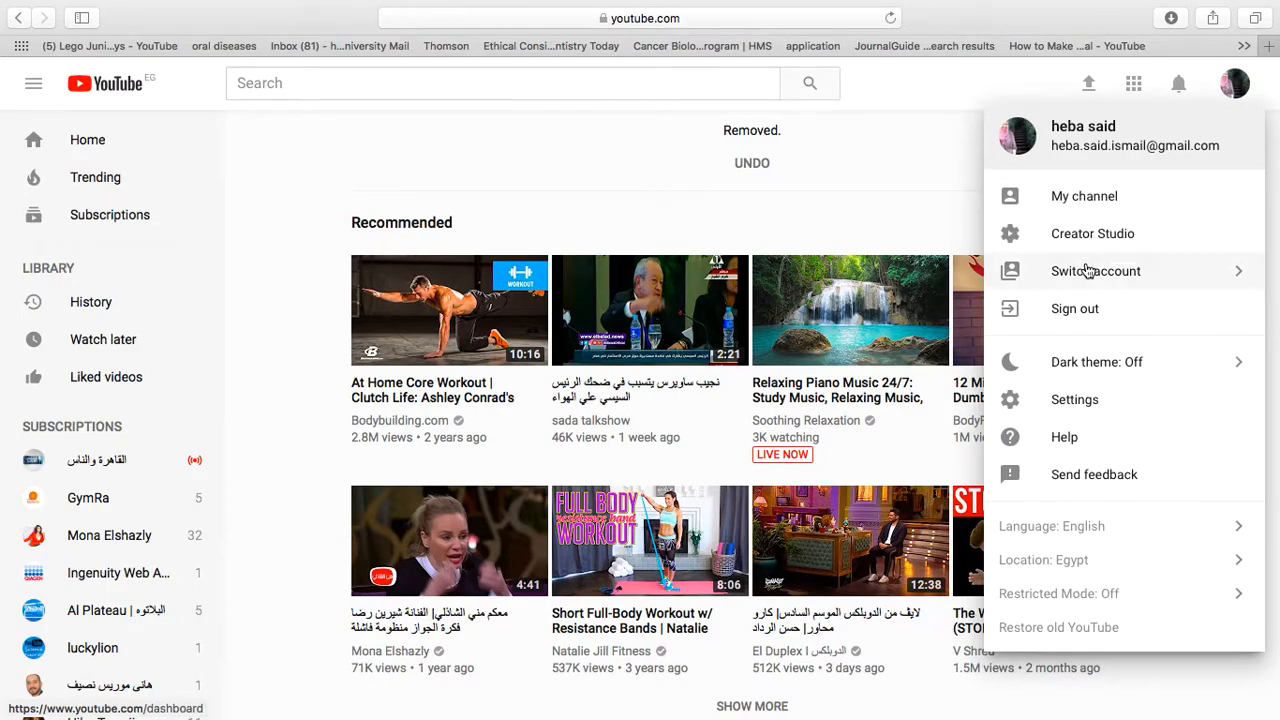
click(1084, 397)
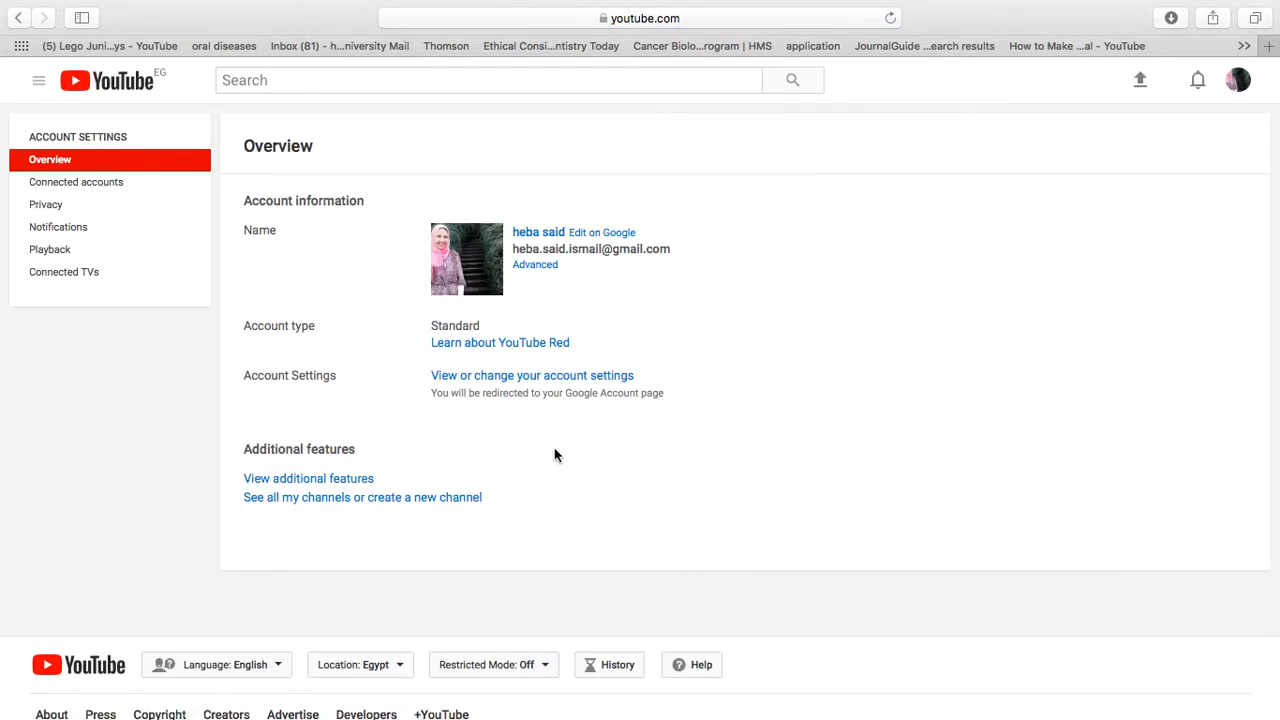
- Go through the channel's Status and Features page to start a new video upload
click(300, 480)
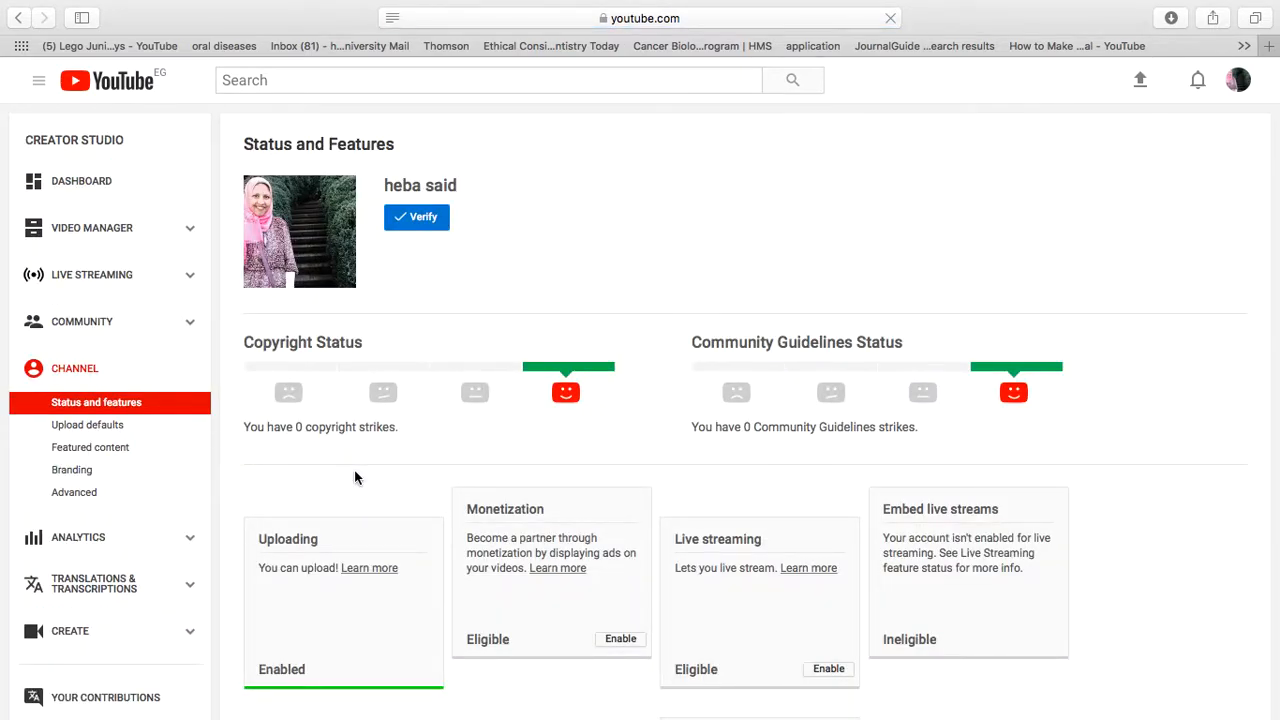
click(1143, 82)
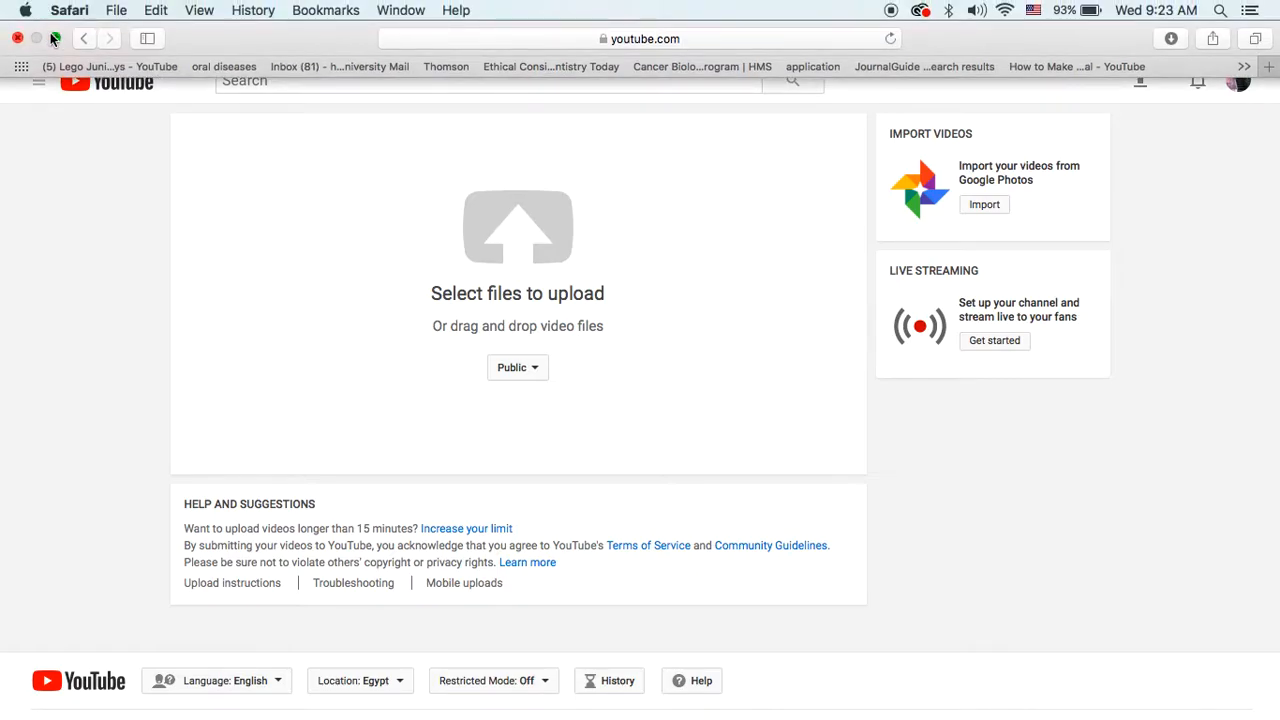
- Move the empty upload window aside and make the 19% uploading window fill the screen
click(54, 38)
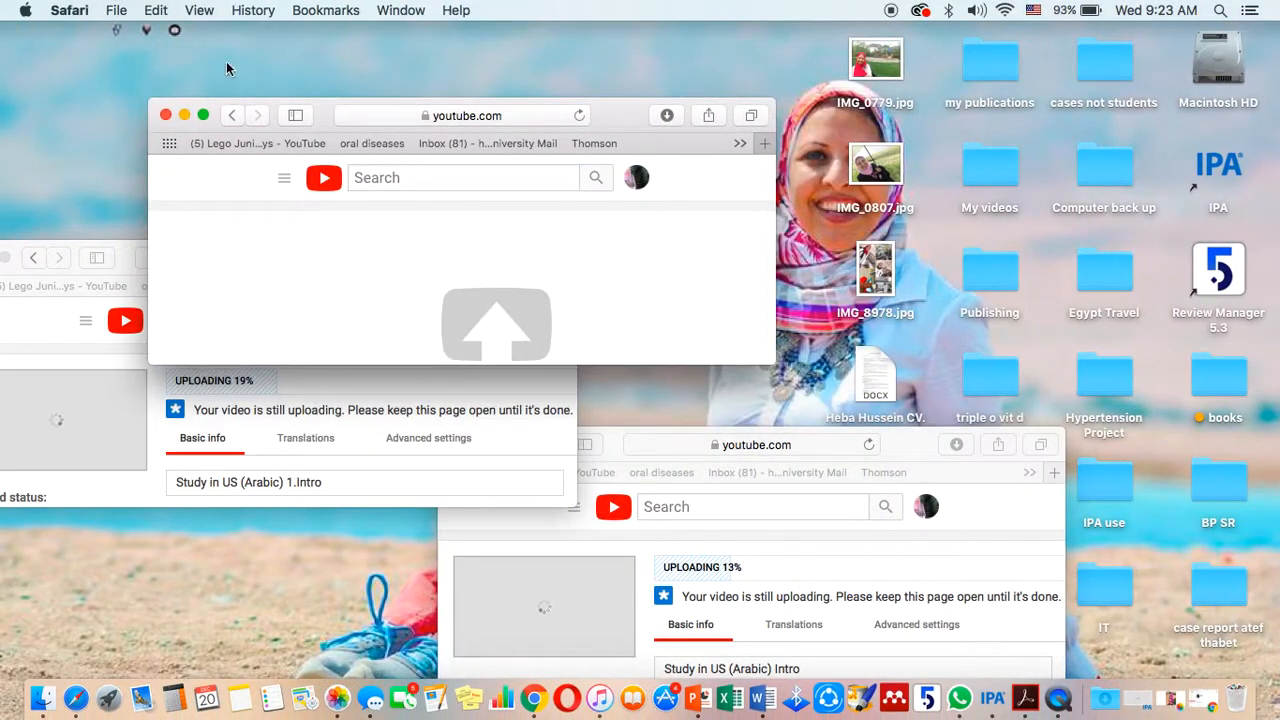
click(327, 117)
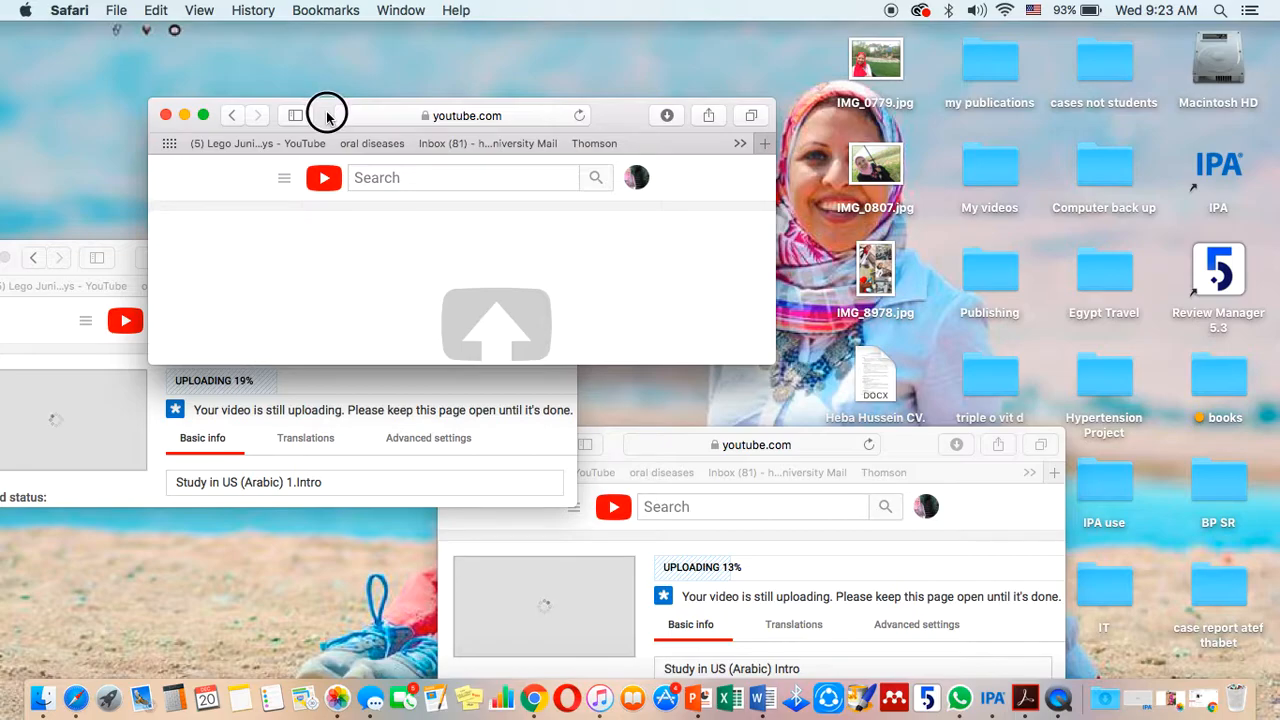
drag(327, 117, 594, 103)
click(125, 254)
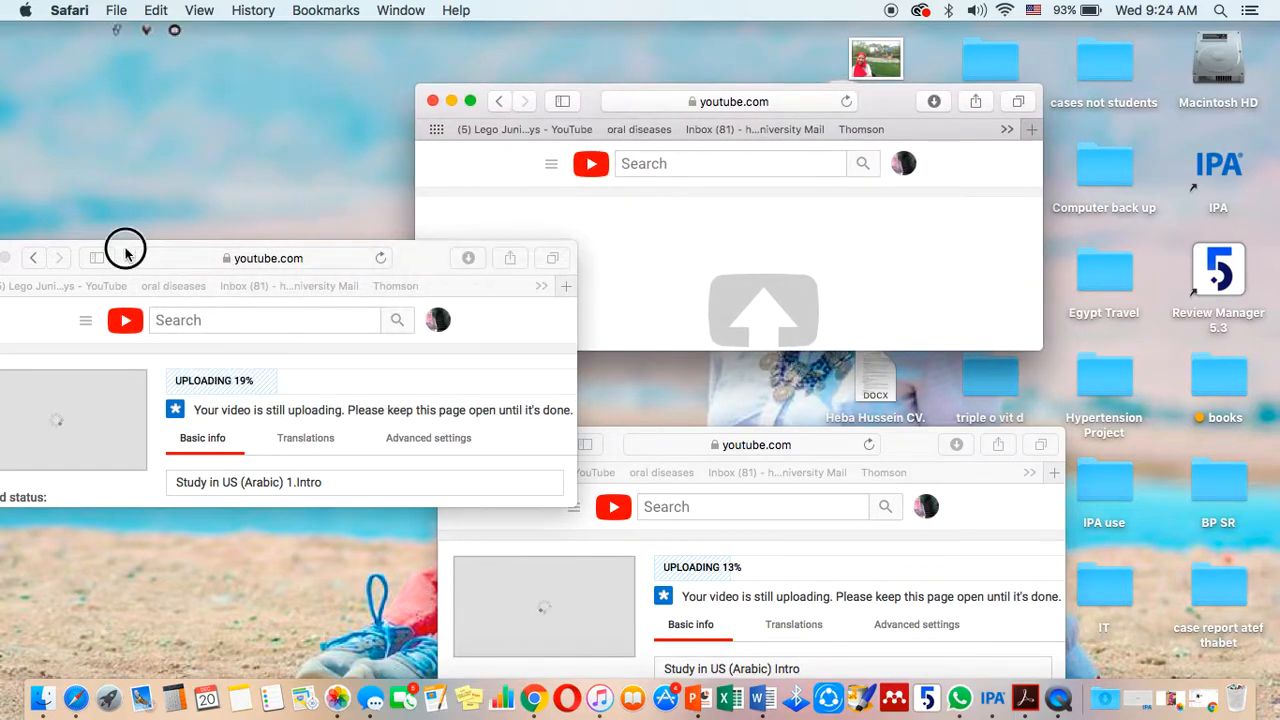
drag(125, 254, 412, 145)
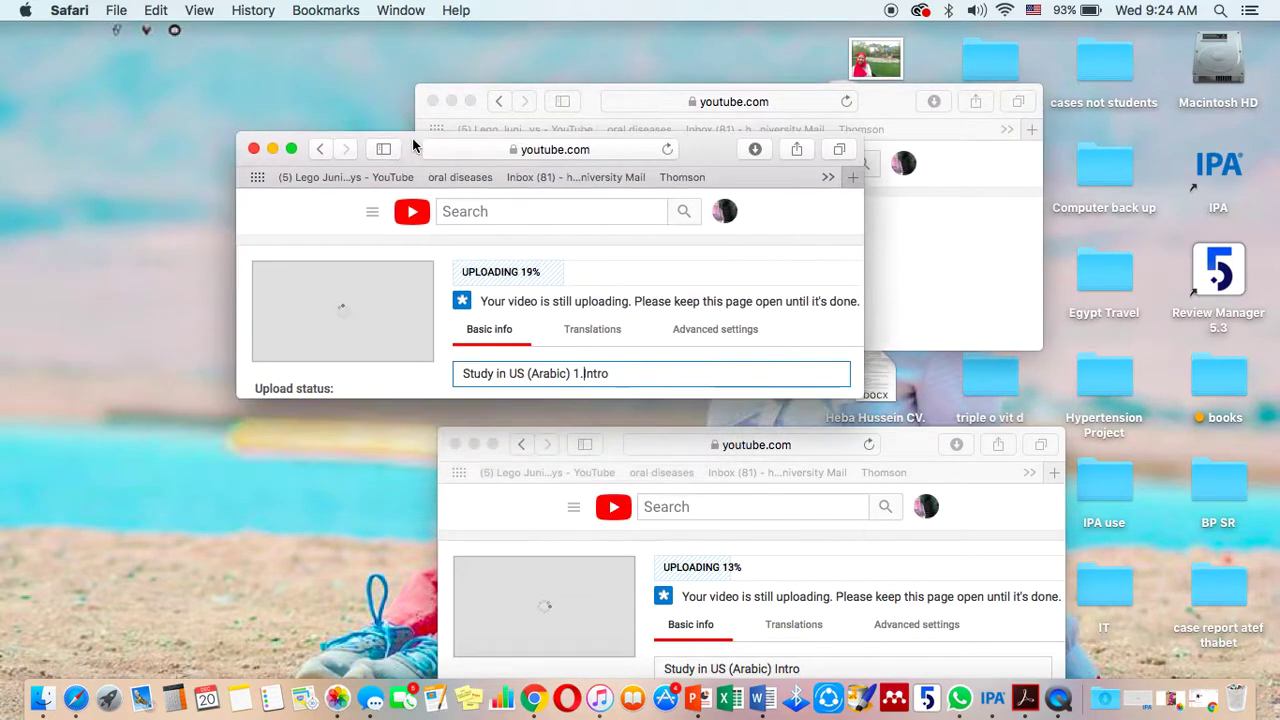
click(291, 149)
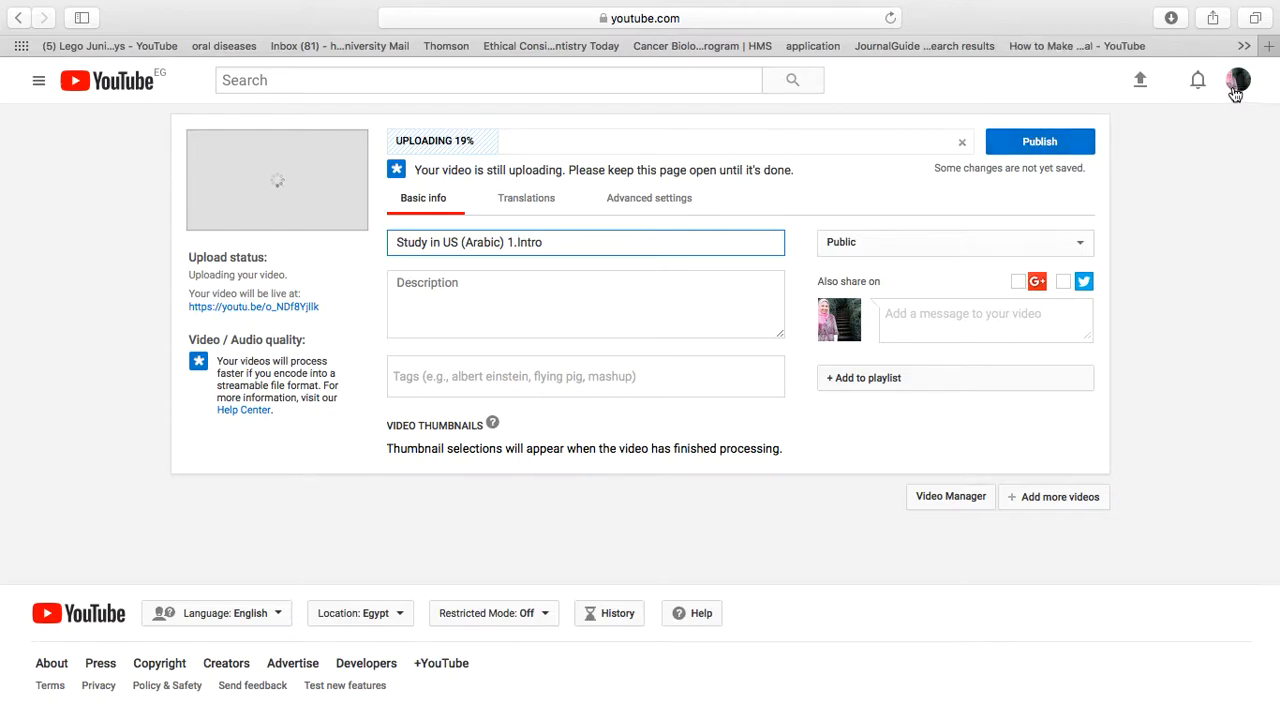
- Confirm Leave Page on the in-progress upload and go back to the home feed
click(1237, 88)
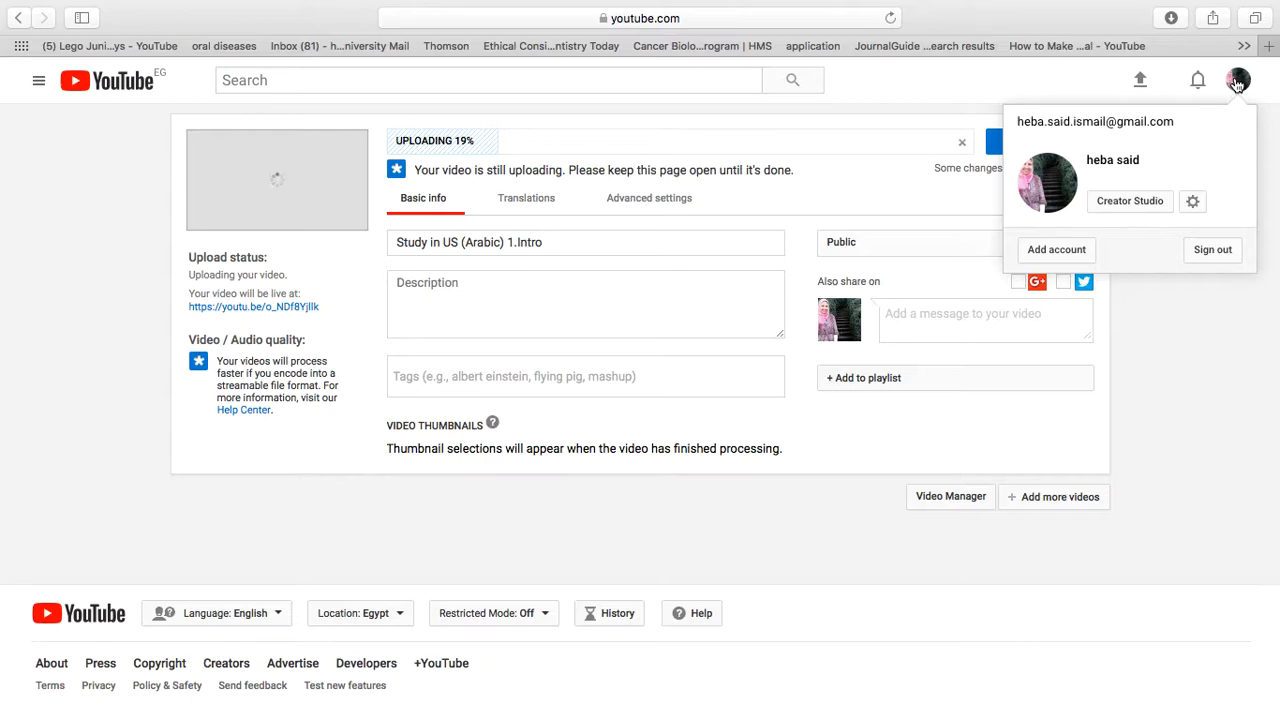
click(1231, 307)
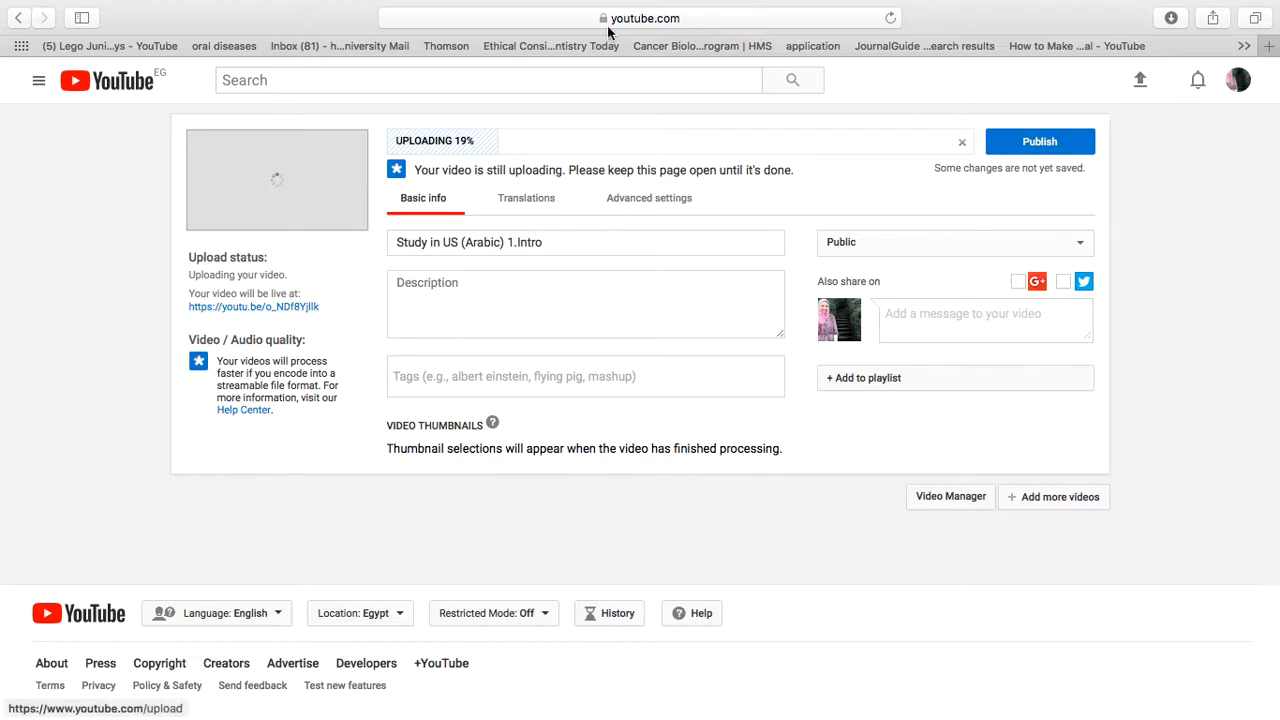
click(87, 38)
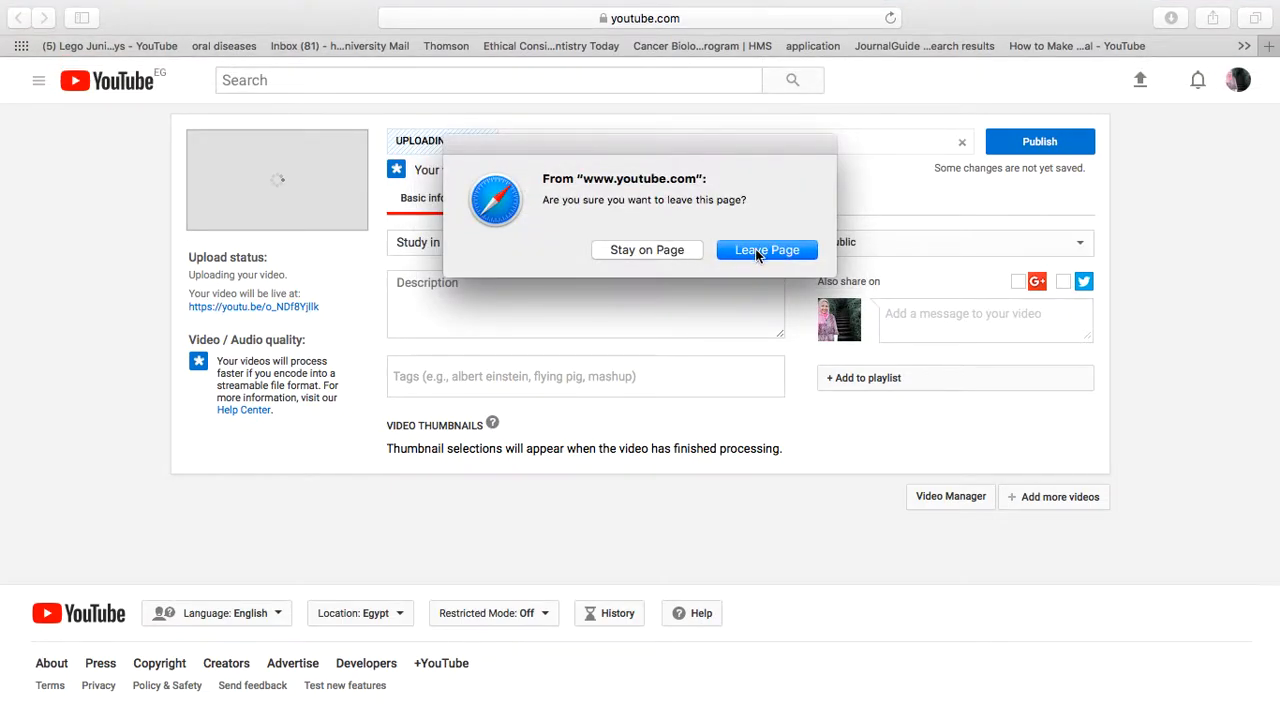
click(758, 252)
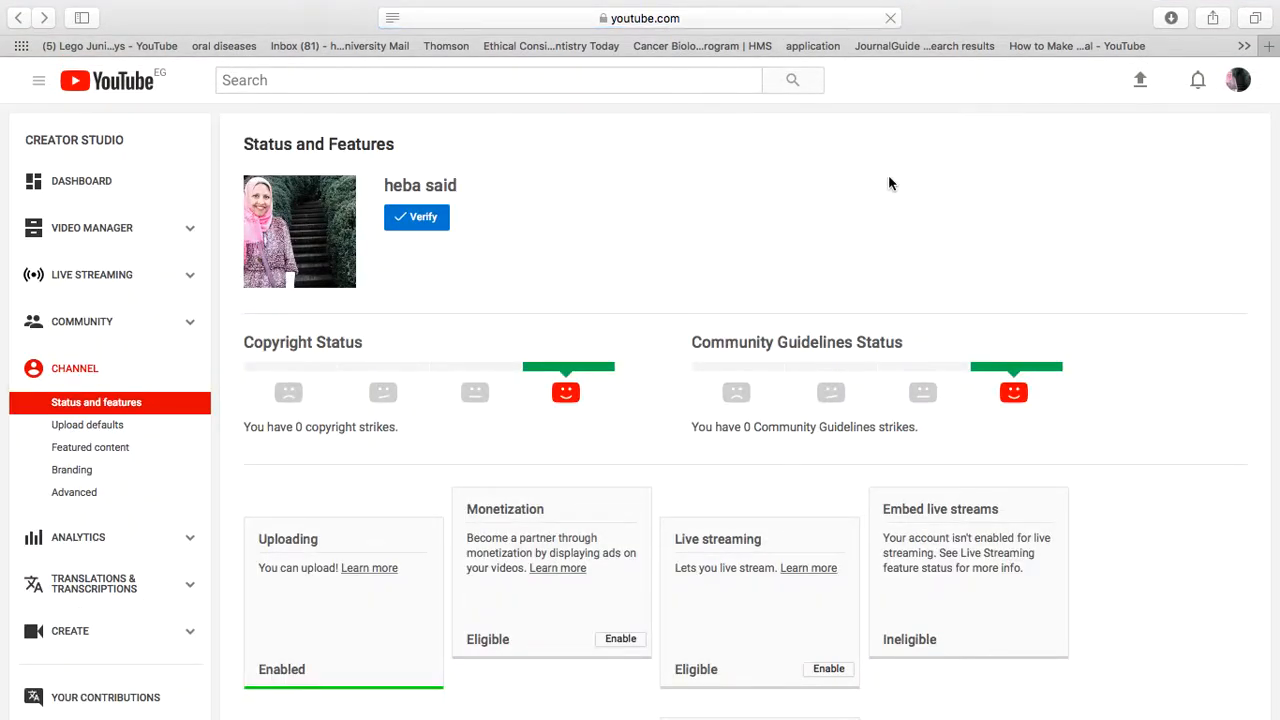
mouse_move(80, 2)
click(82, 38)
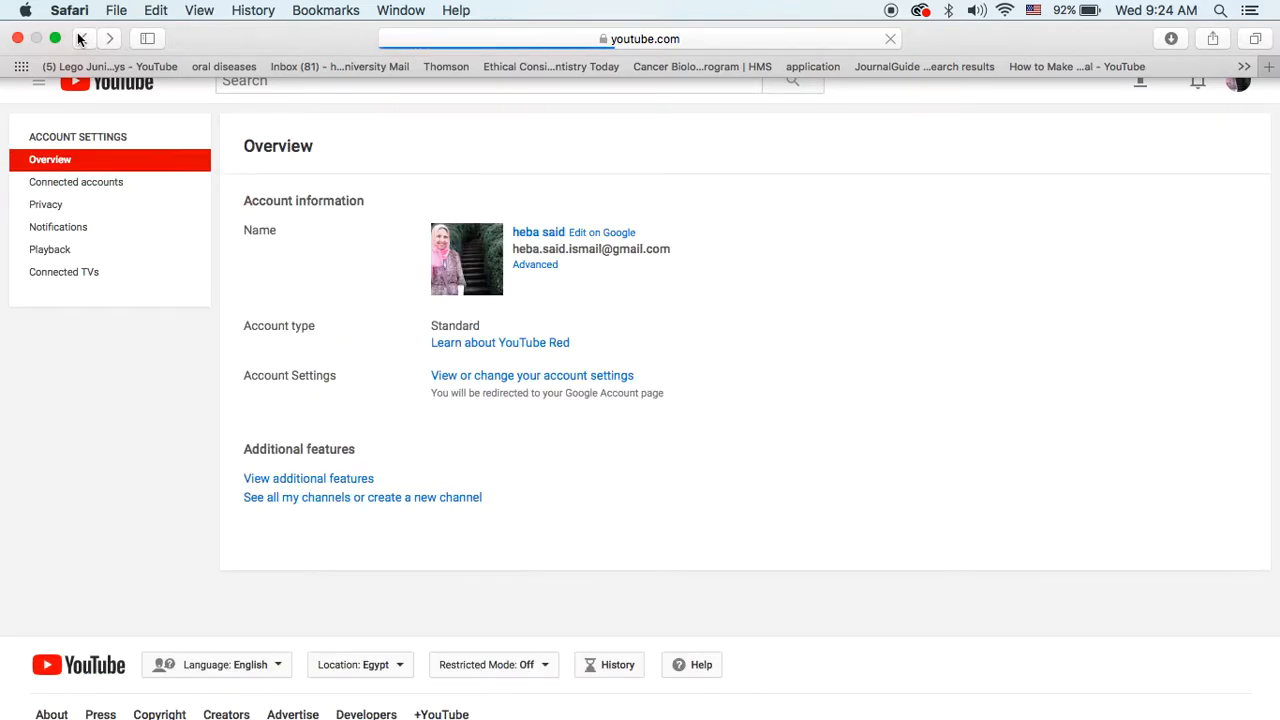
click(82, 38)
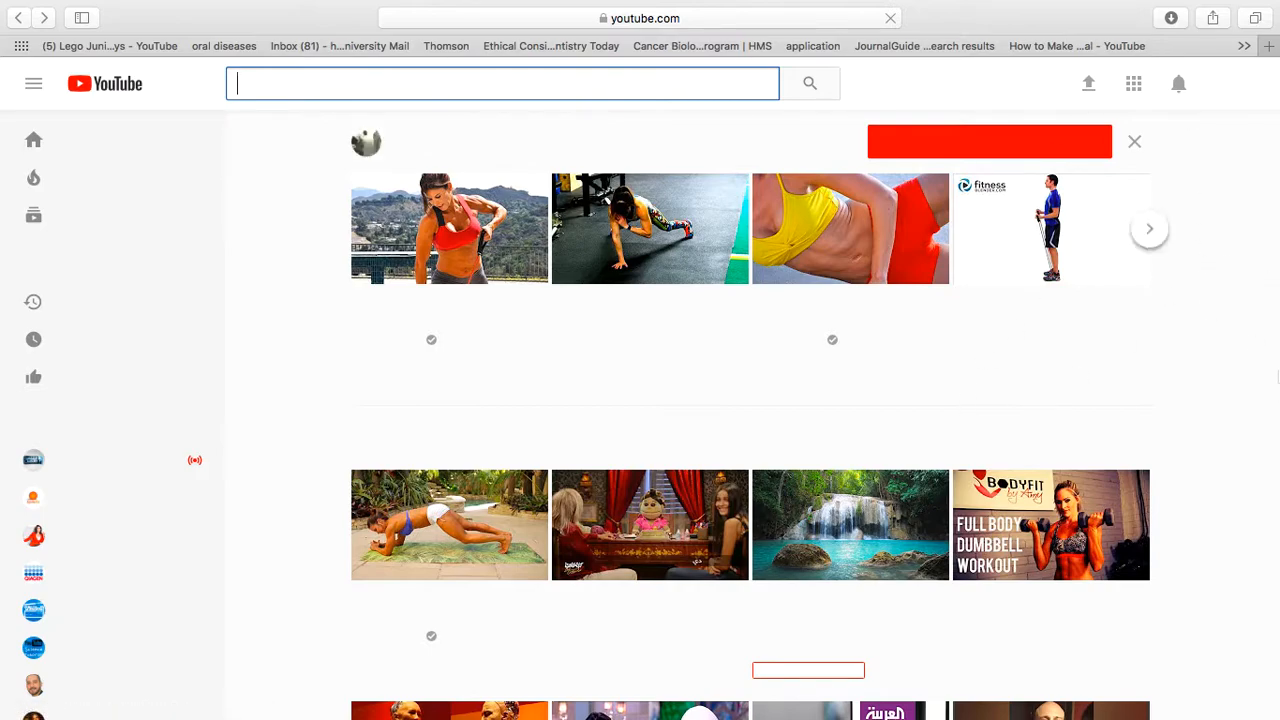
- Choose My channel from the avatar menu to show the channel's own page
click(1235, 343)
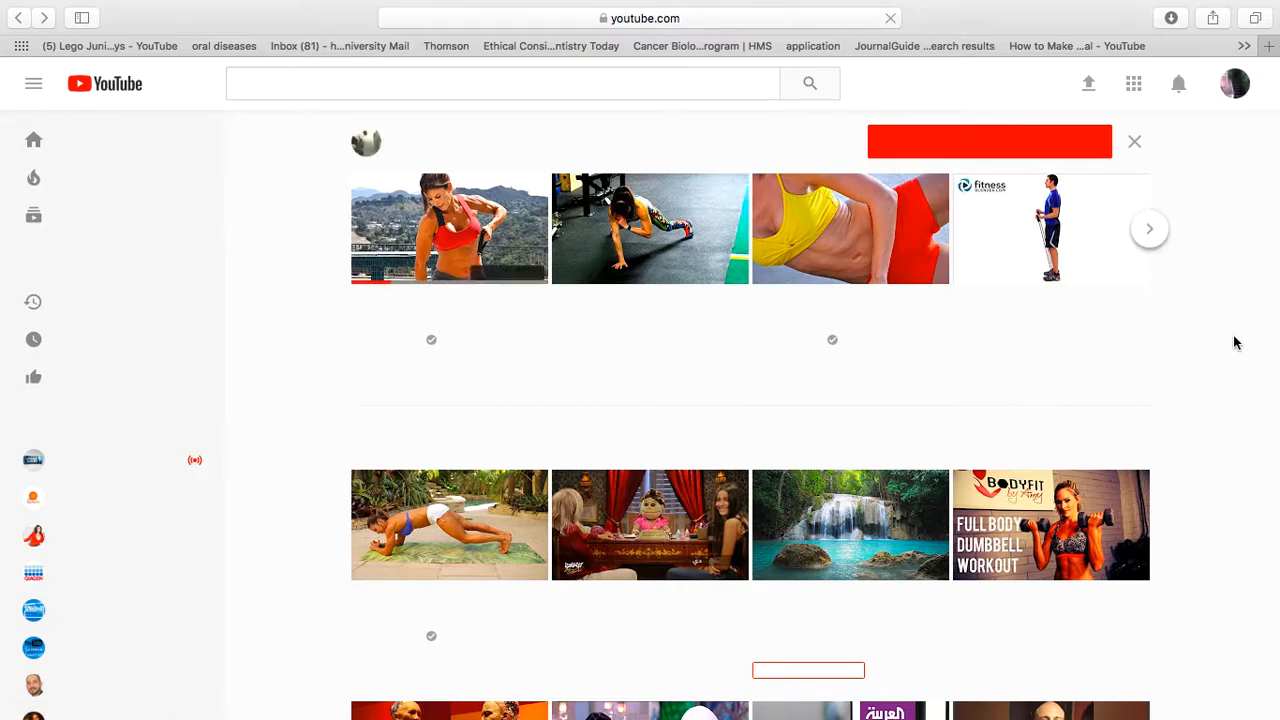
click(1233, 89)
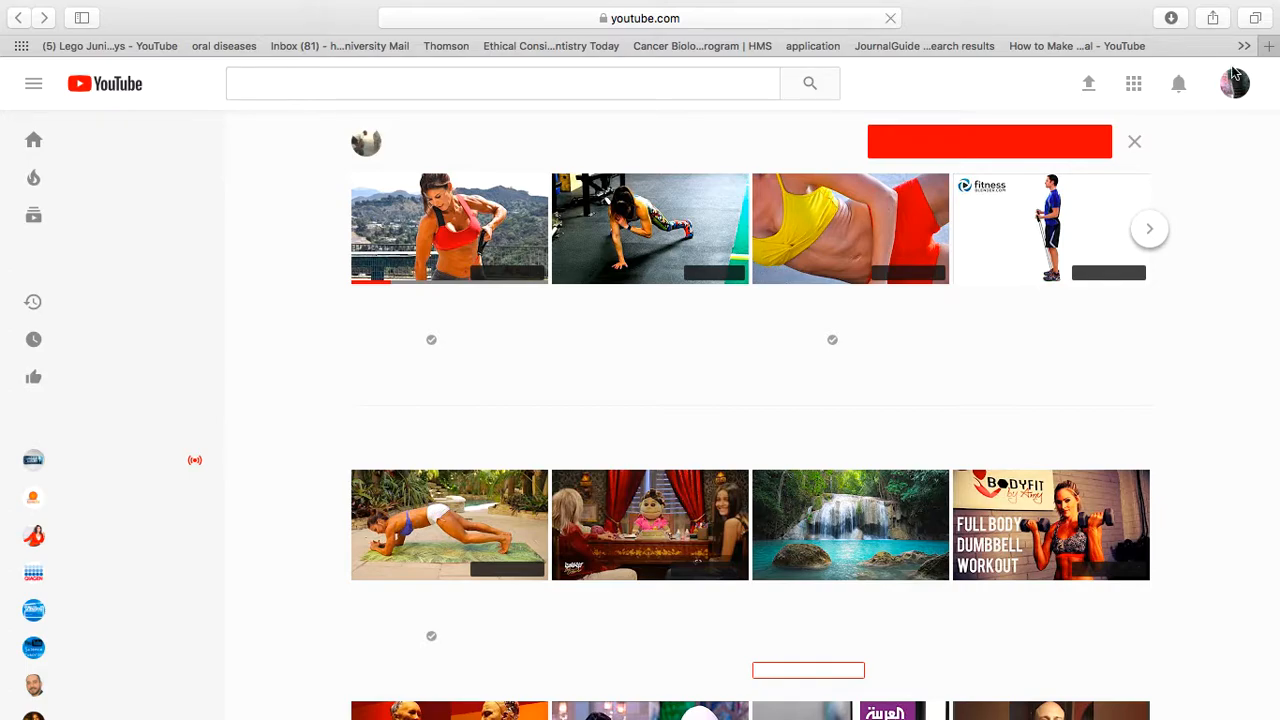
click(1233, 86)
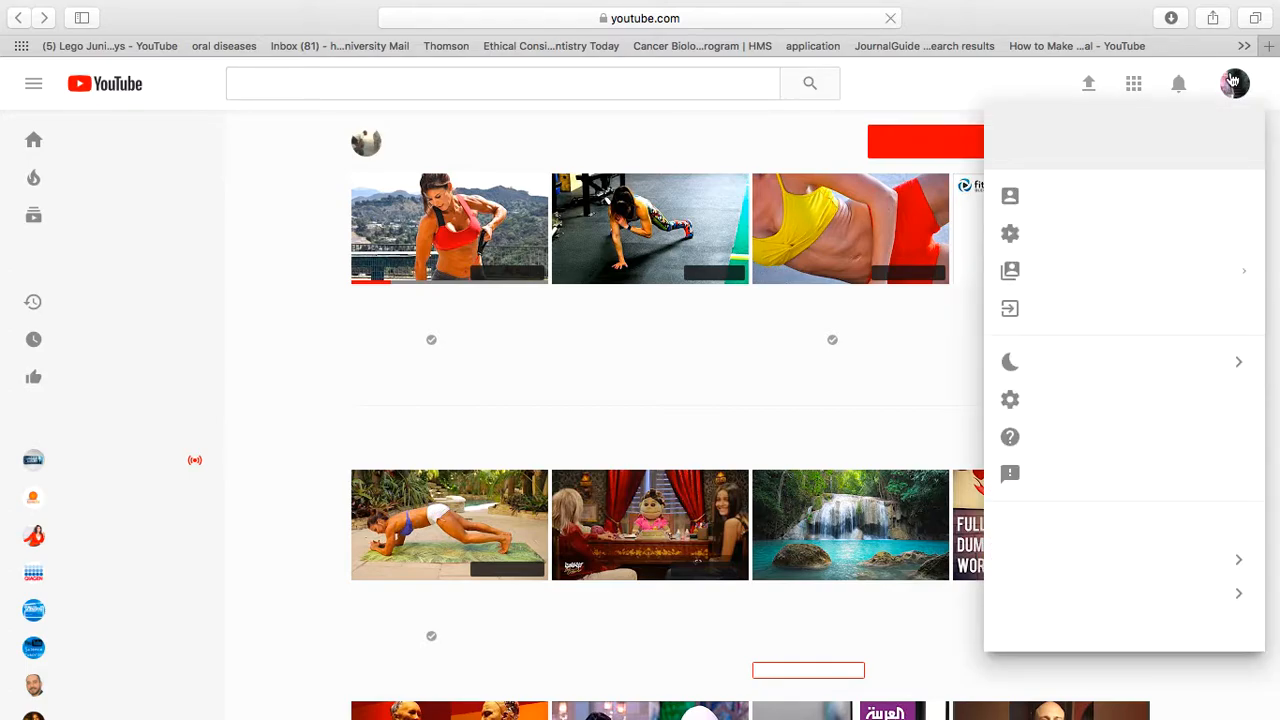
click(1234, 80)
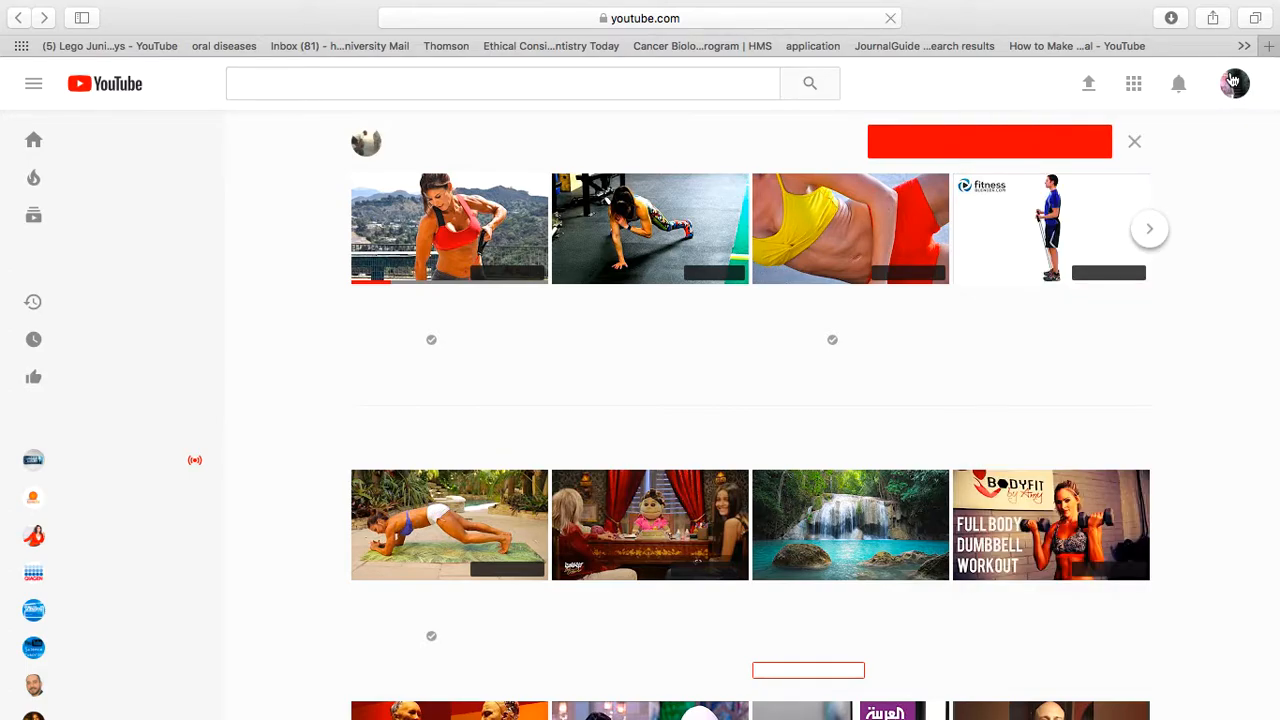
click(1234, 80)
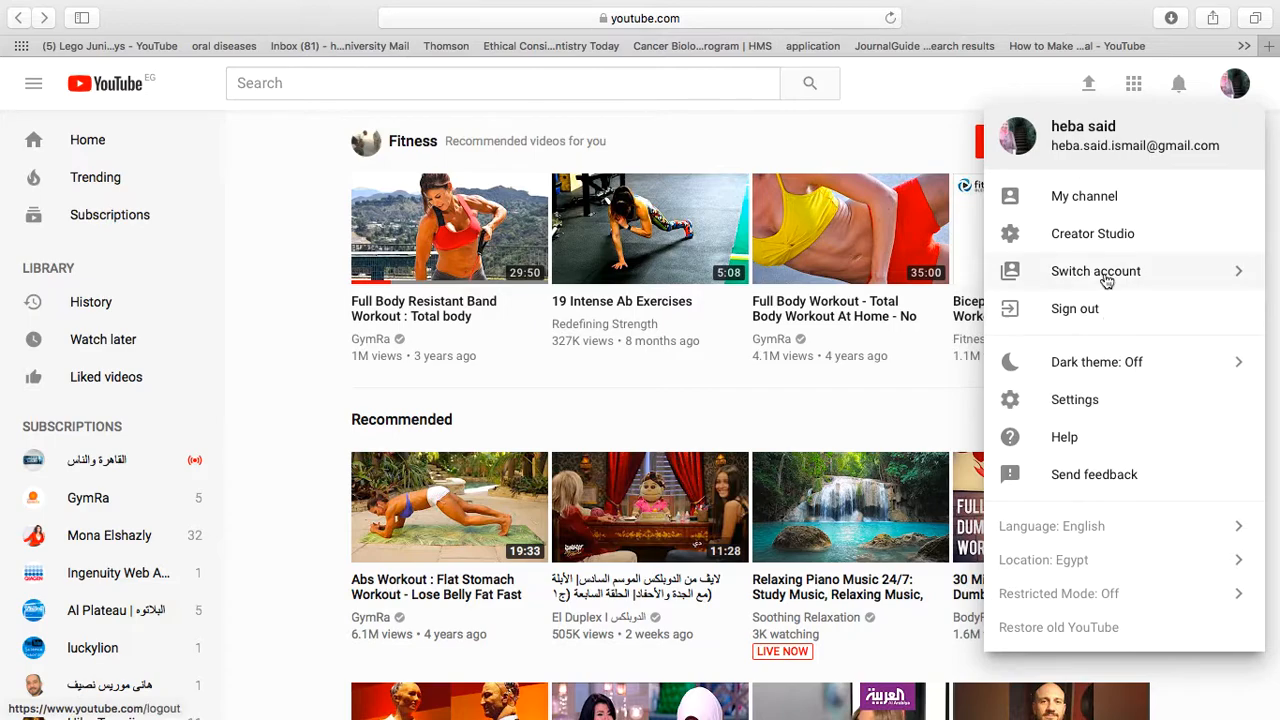
click(1093, 207)
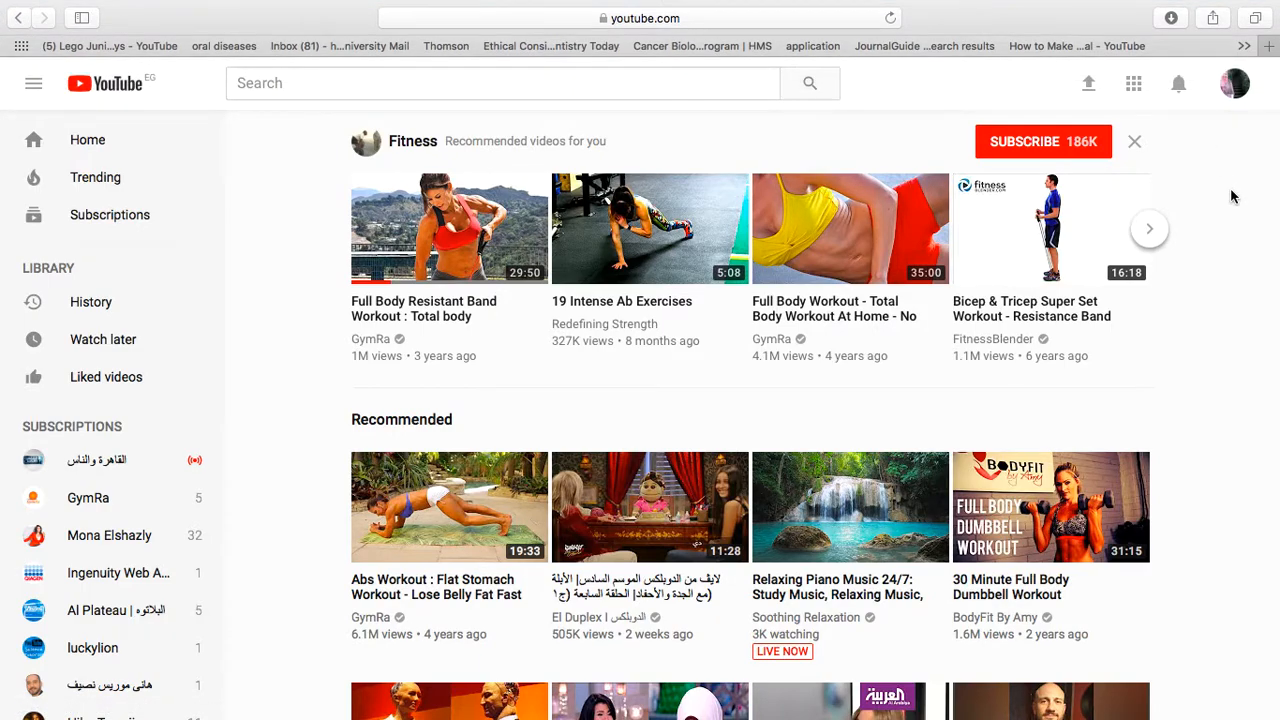
click(1238, 88)
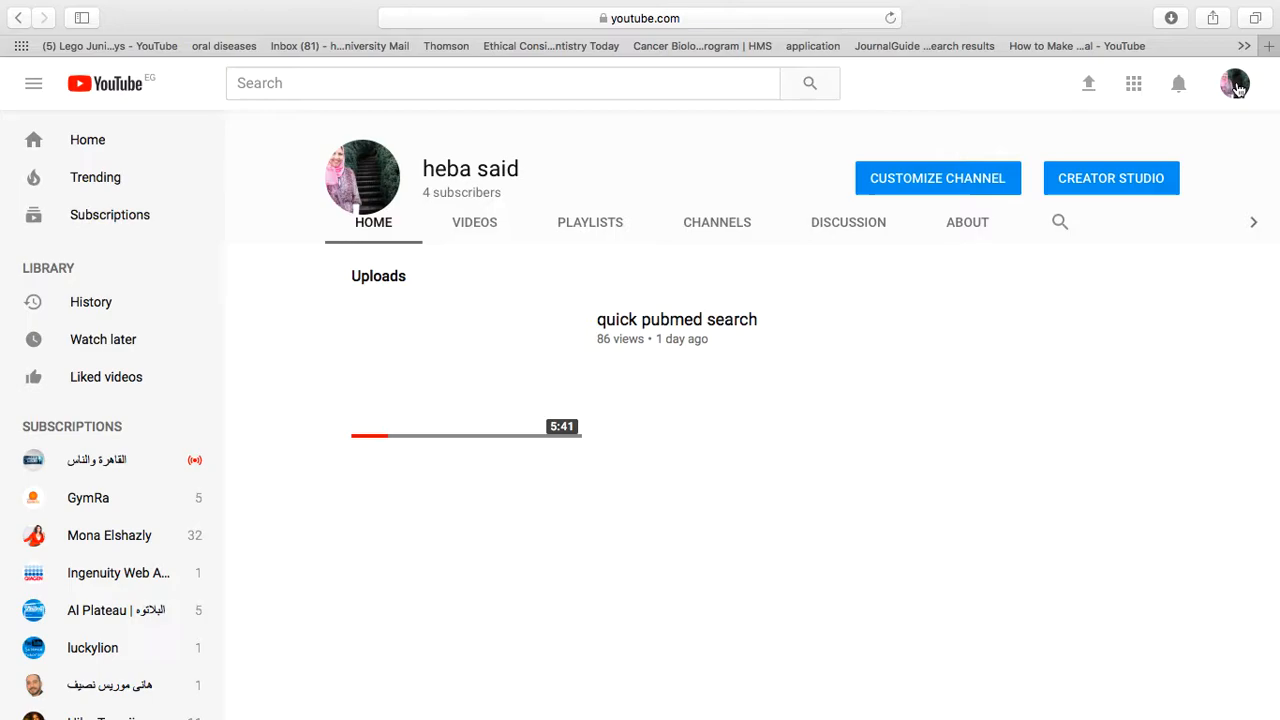
- Start Customize Channel to reach the empty channel art banner area
click(938, 180)
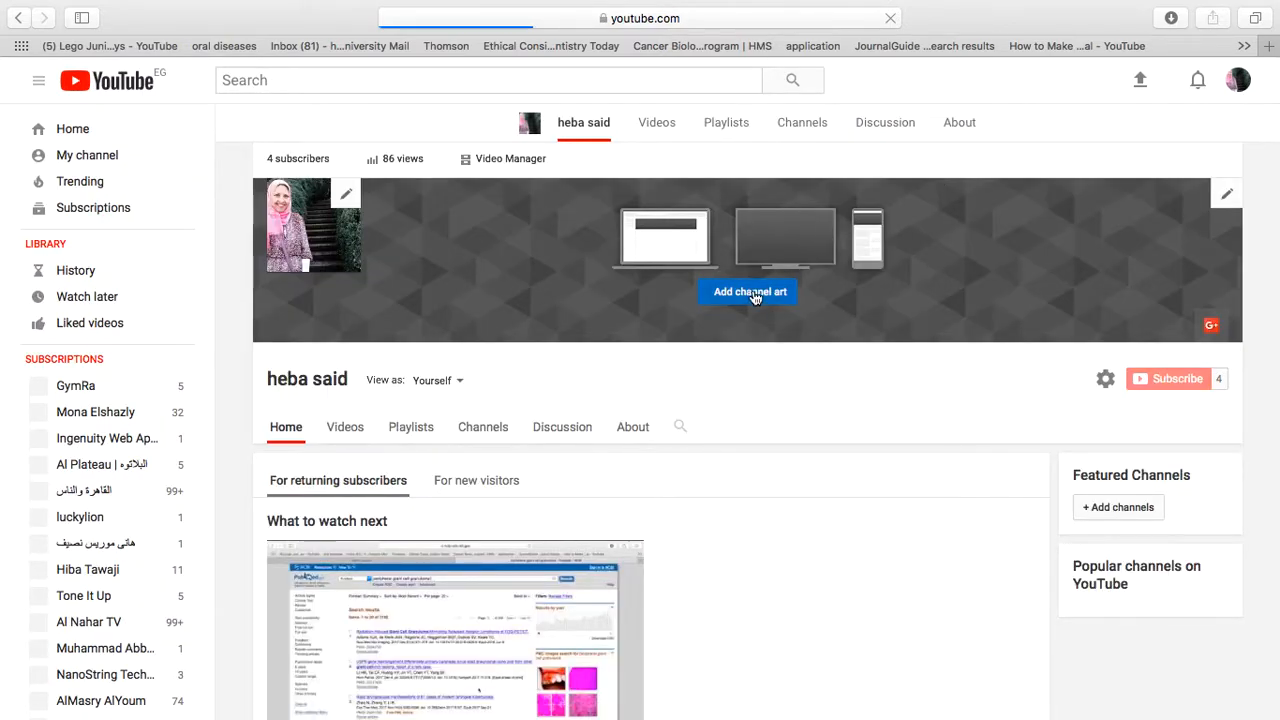
mouse_move(751, 295)
scroll(751, 300, down, 1)
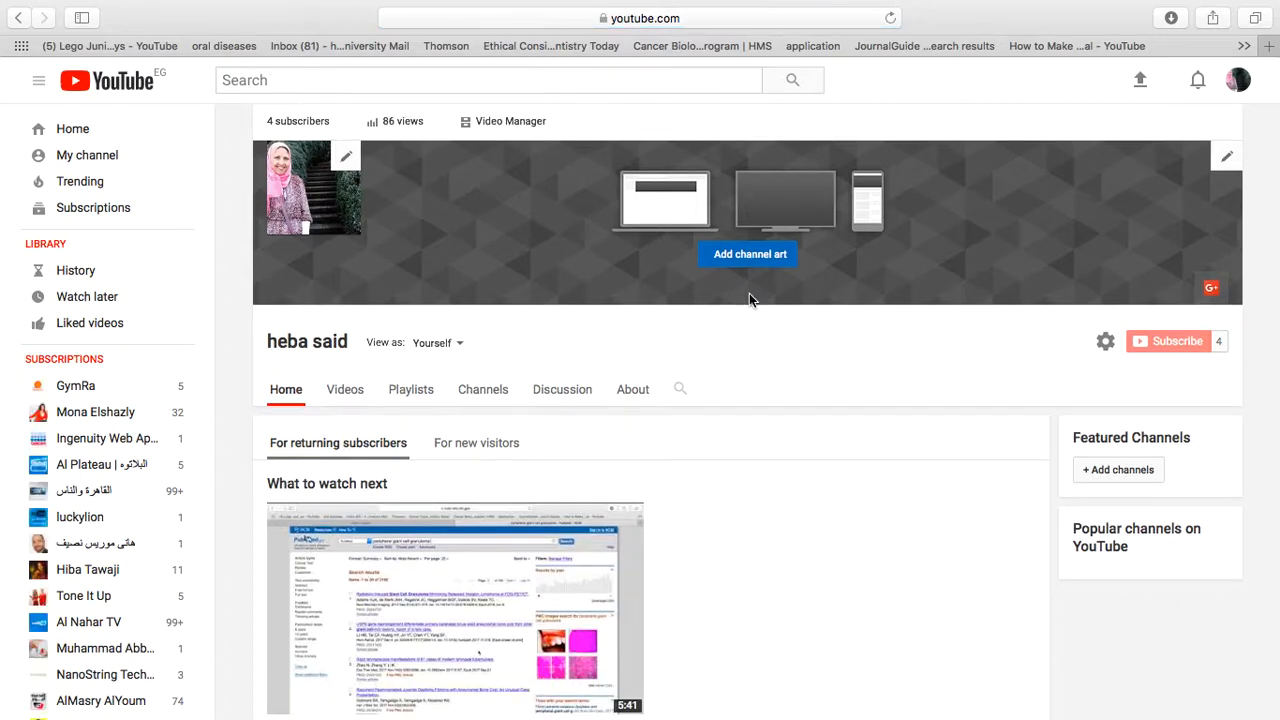